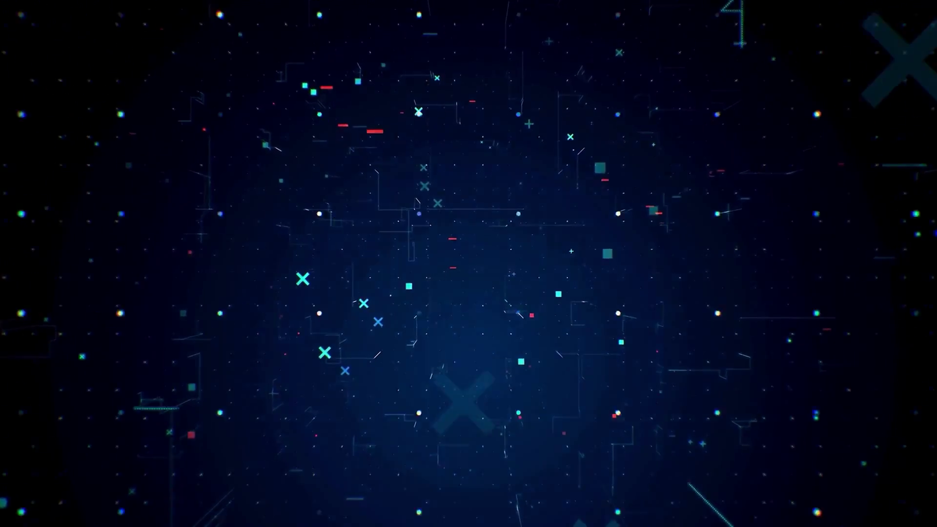
- Interact with the orange vent's E prompt in the Licking the Wounds mission
key("e")
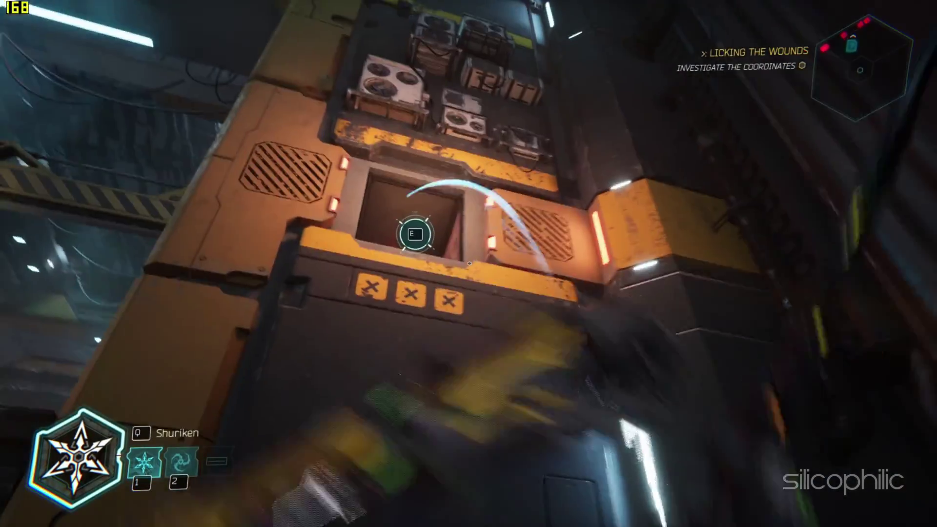
- Climb into the vent with E and keep playing the mission
key("e")
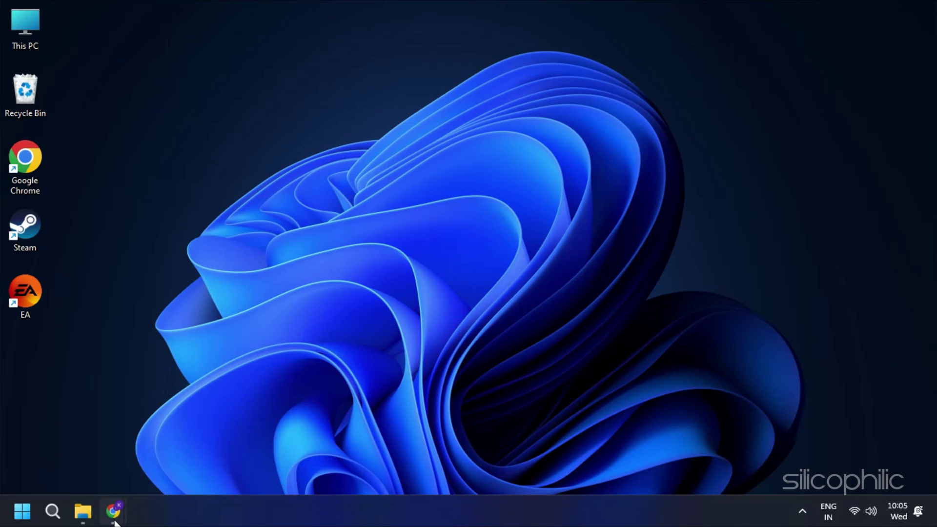
- Download GeForce Experience from the NVIDIA page and the Windows drivers from the AMD page in Chrome
left_click(114, 511)
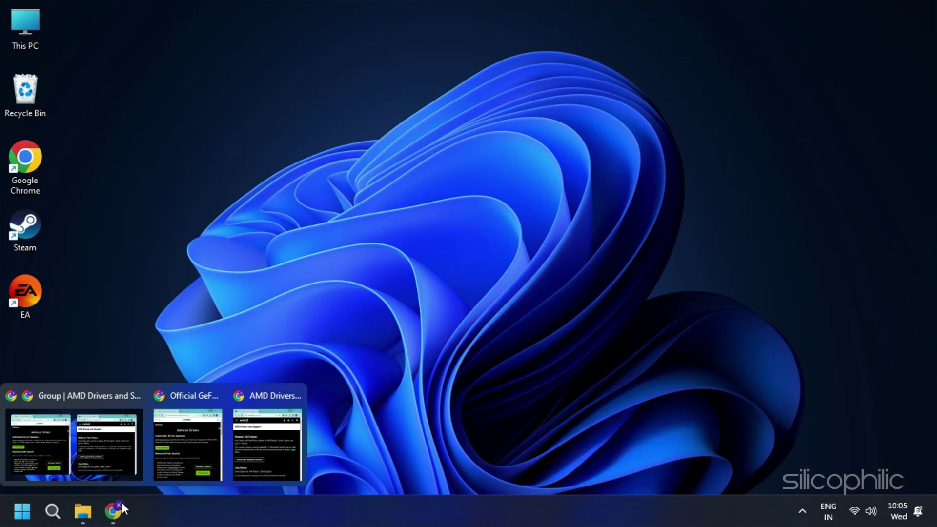
left_click(73, 430)
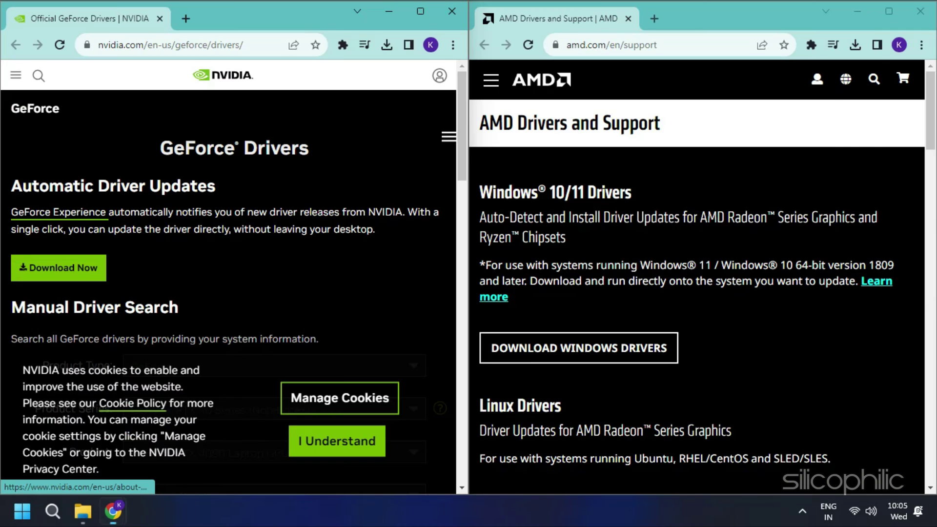
left_click(69, 276)
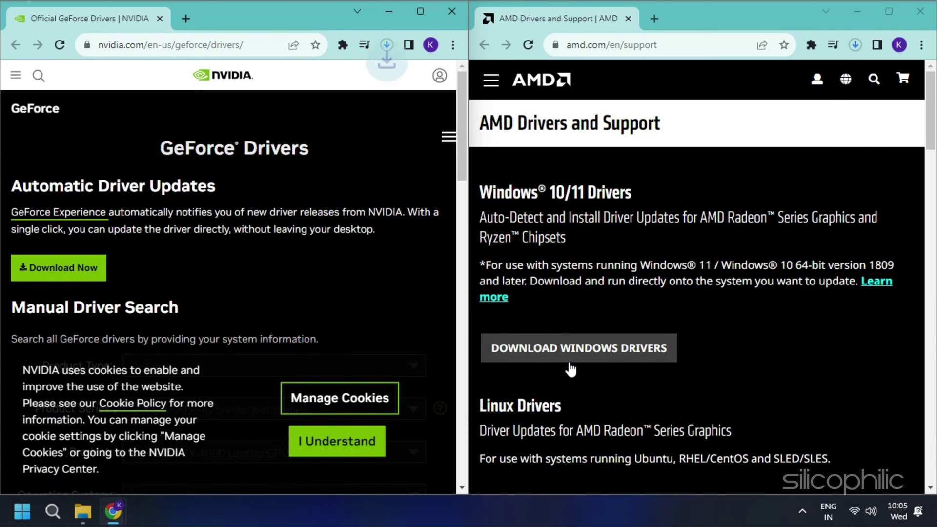
left_click(588, 366)
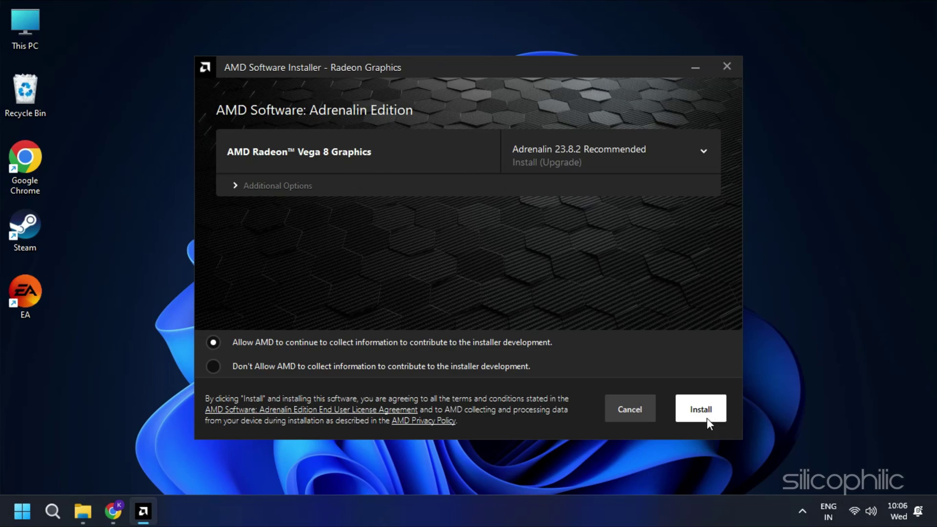
- Install the recommended Adrenalin 23.8.2 driver upgrade for the Radeon Vega 8 Graphics
left_click(706, 408)
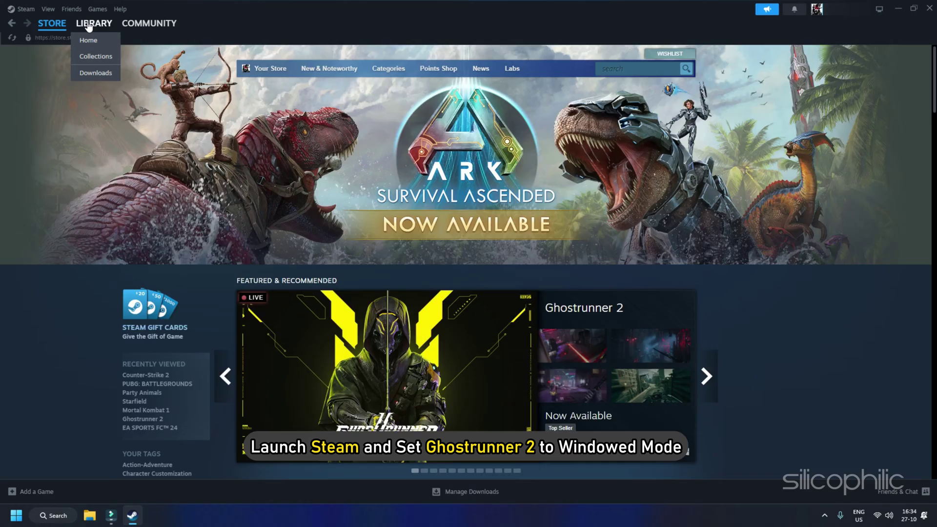
- Enter '-windowed -noborder' as Ghostrunner 2 Demo's launch options in its Steam properties
left_click(88, 27)
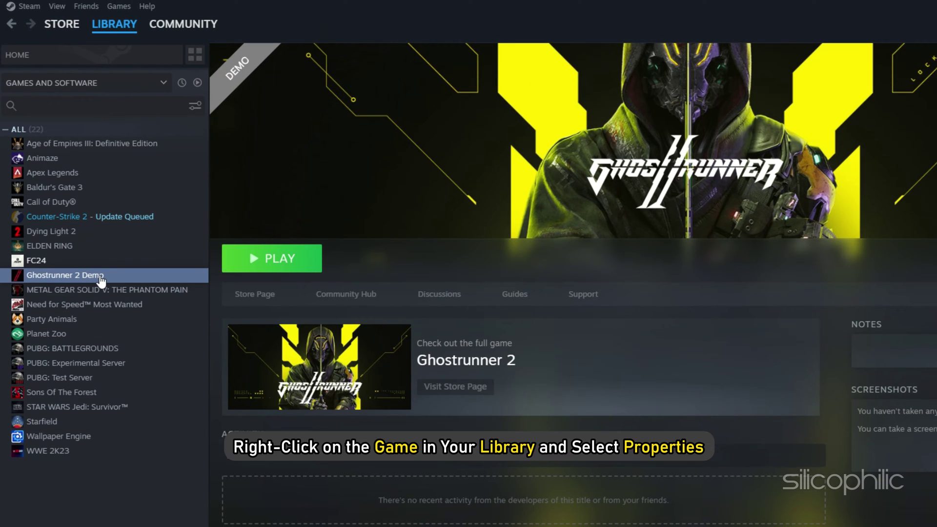
right_click(100, 275)
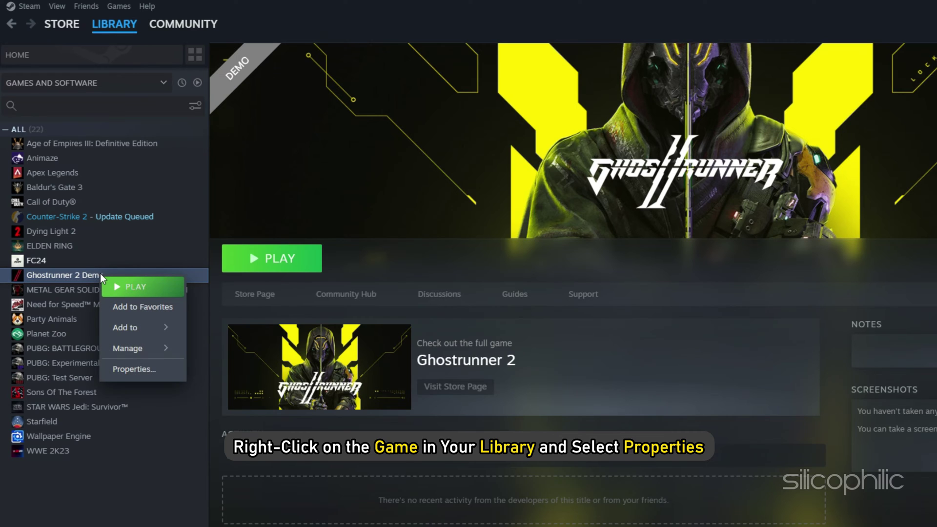
left_click(144, 376)
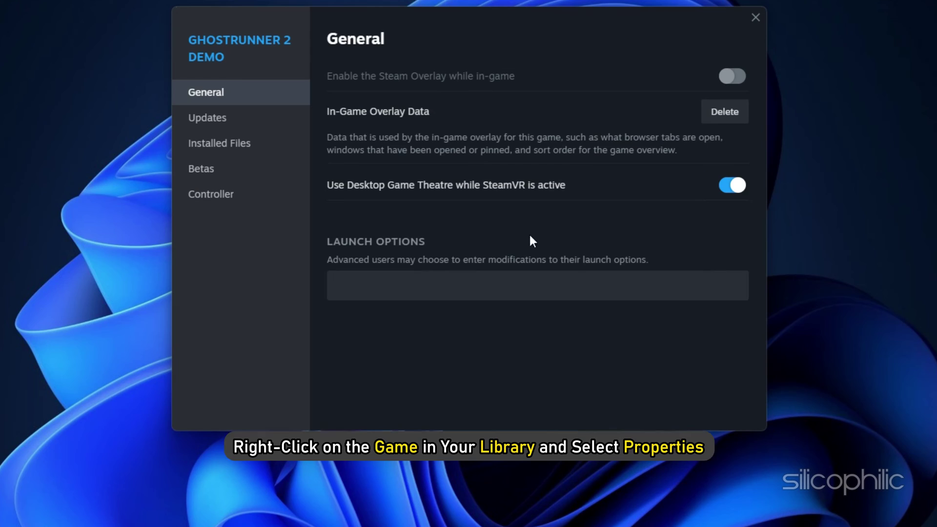
left_click(483, 283)
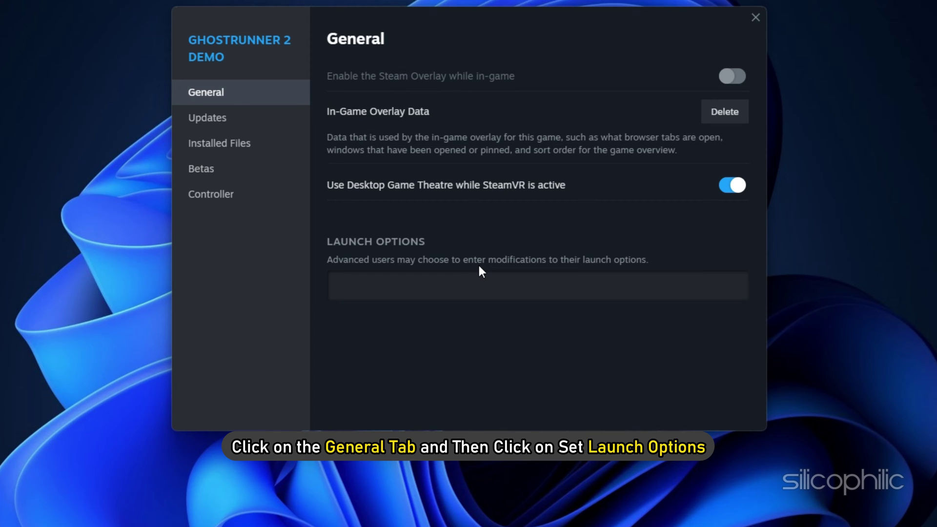
type("-")
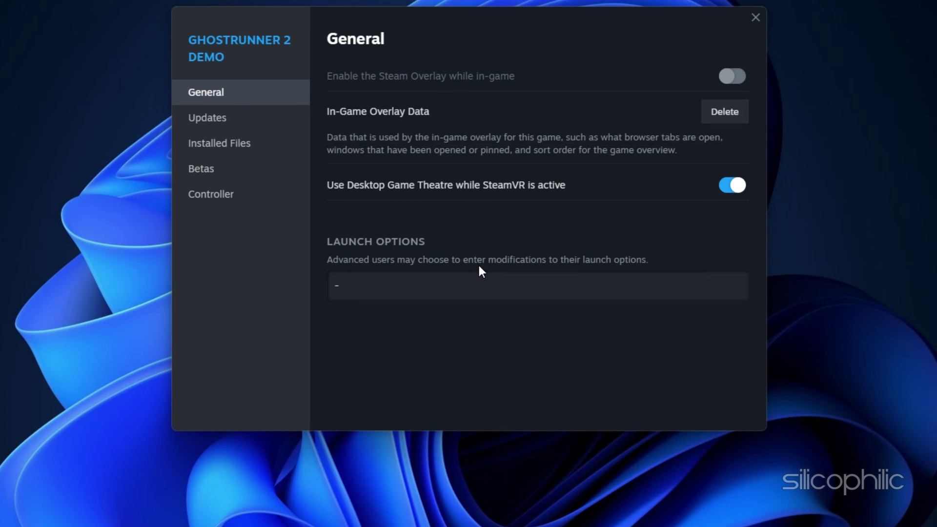
type("windowed -noborder")
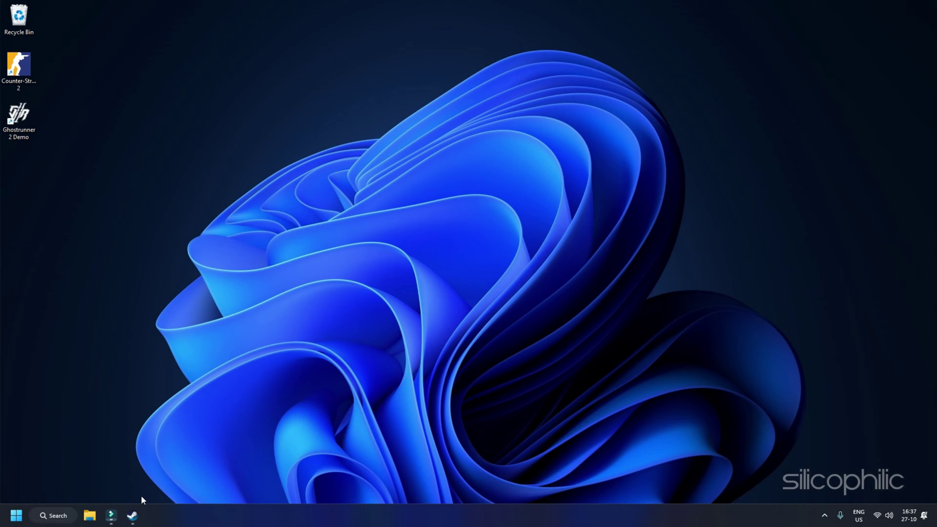
- Open Ghostrunner 2 Demo's local install folder from the Steam library
left_click(132, 516)
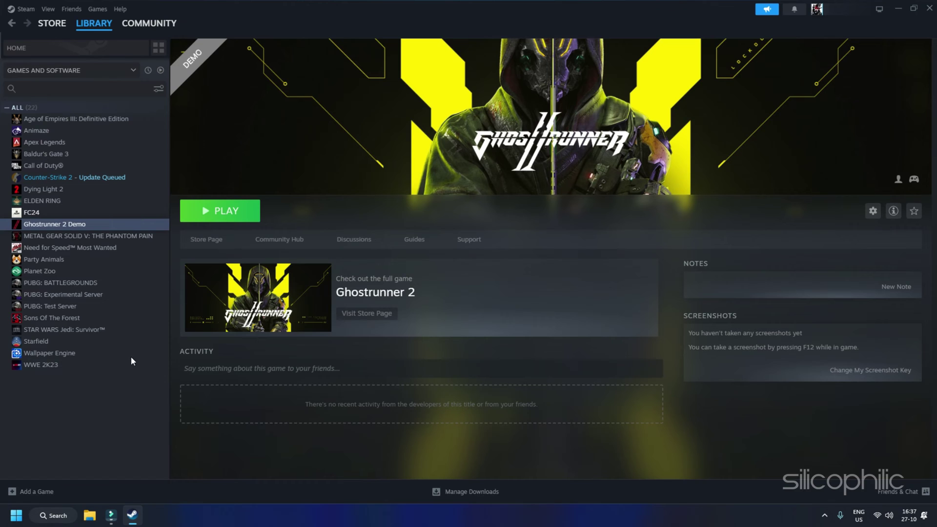
right_click(84, 225)
mouse_move(112, 287)
left_click(186, 301)
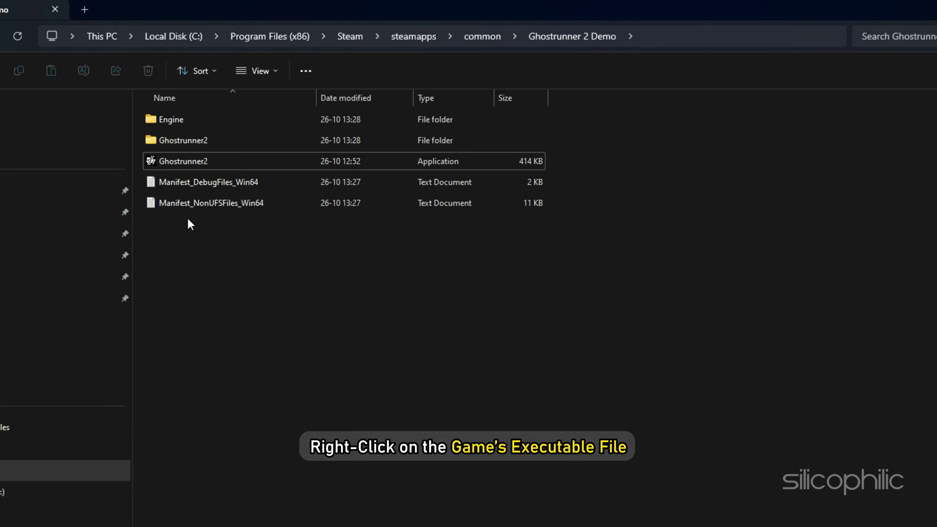
- Tick 'Run this program as an administrator' in Ghostrunner2.exe's Compatibility properties and apply
right_click(204, 161)
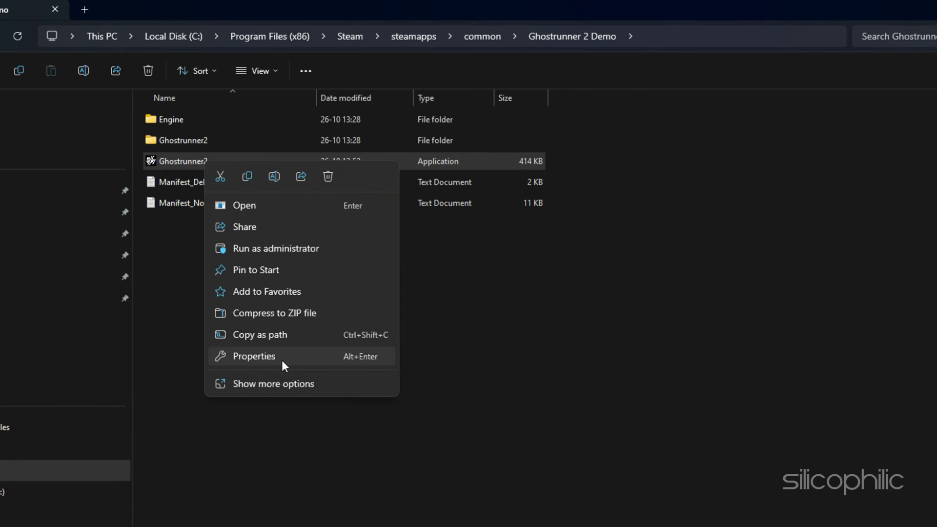
left_click(282, 361)
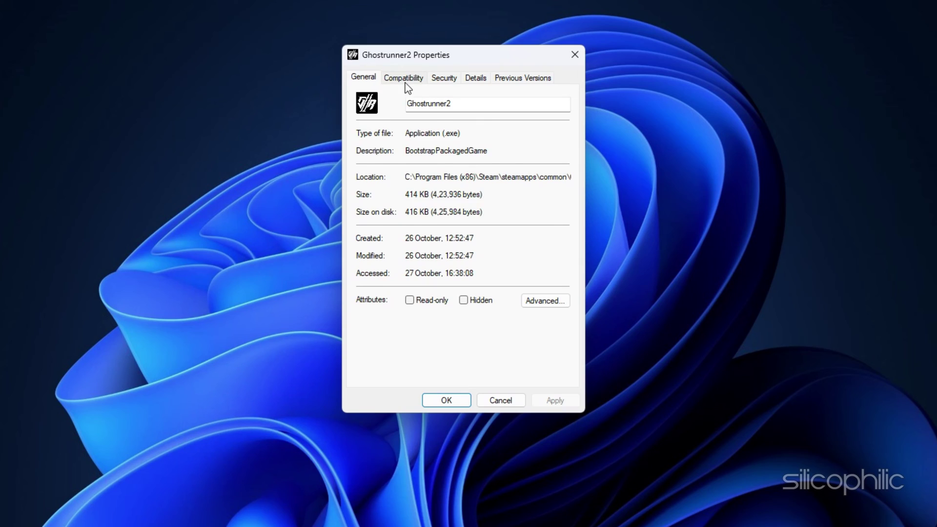
left_click(405, 79)
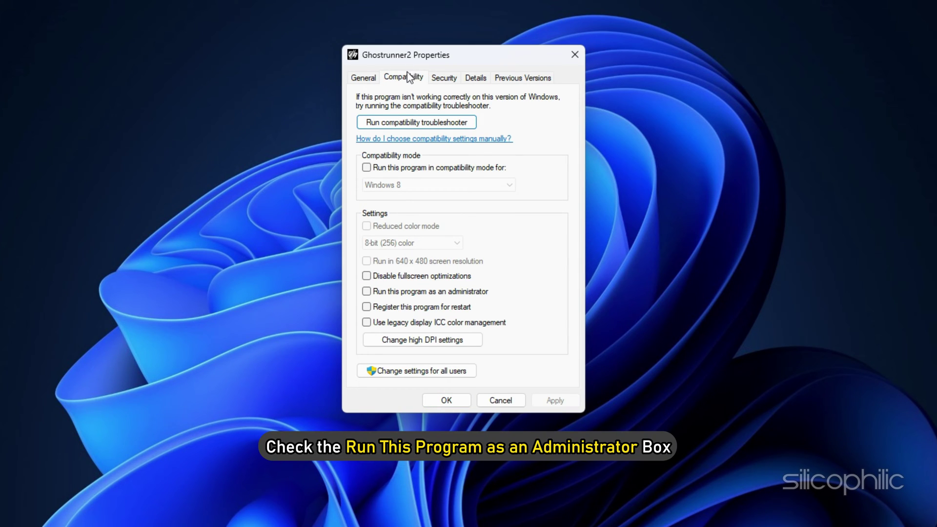
left_click(367, 293)
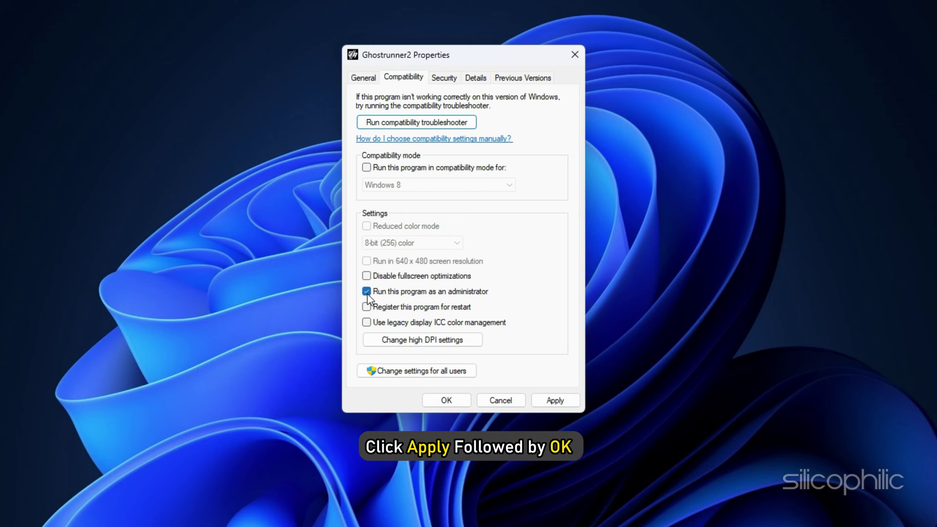
left_click(540, 403)
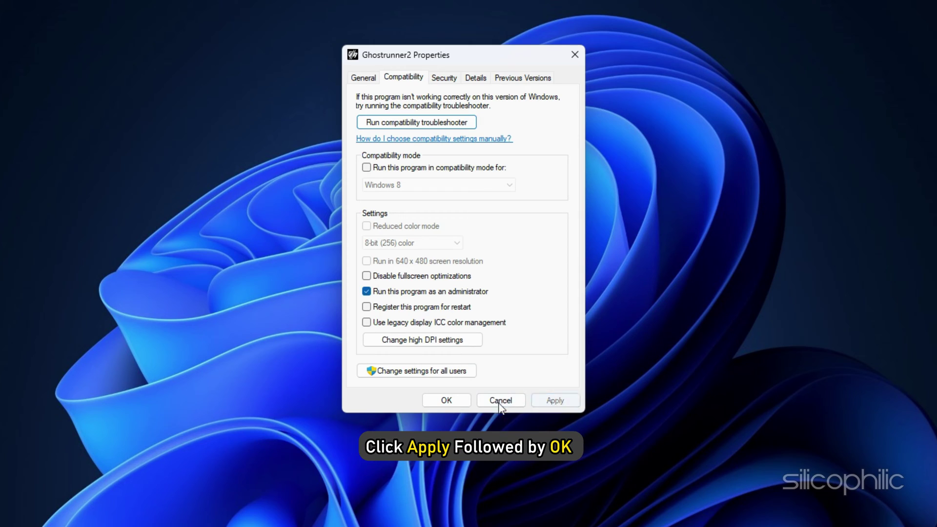
left_click(460, 403)
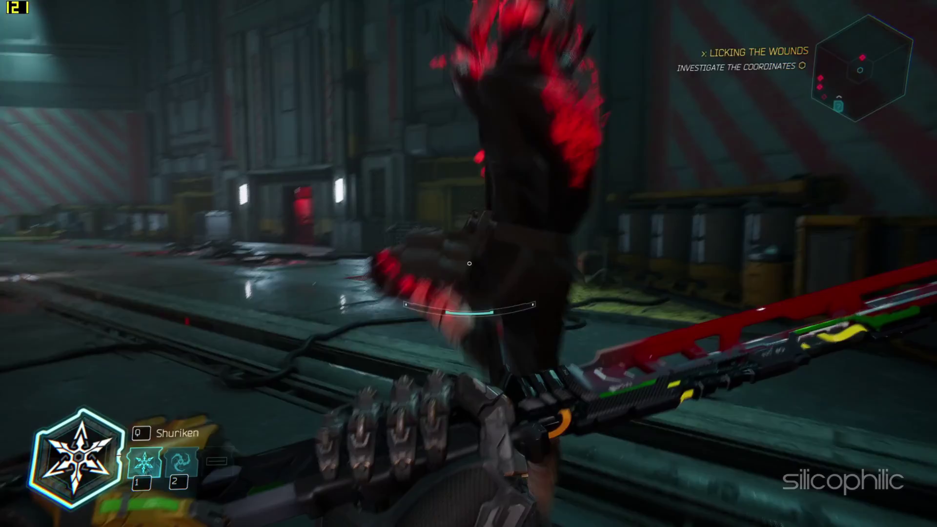
left_click(469, 263)
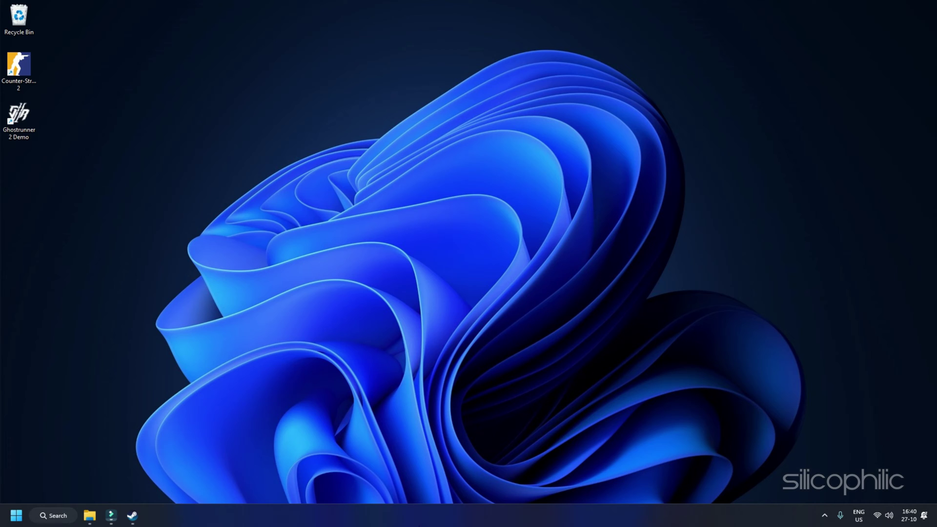
- Open NVIDIA Control Panel from the desktop menu to its Manage 3D settings page
right_click(412, 273)
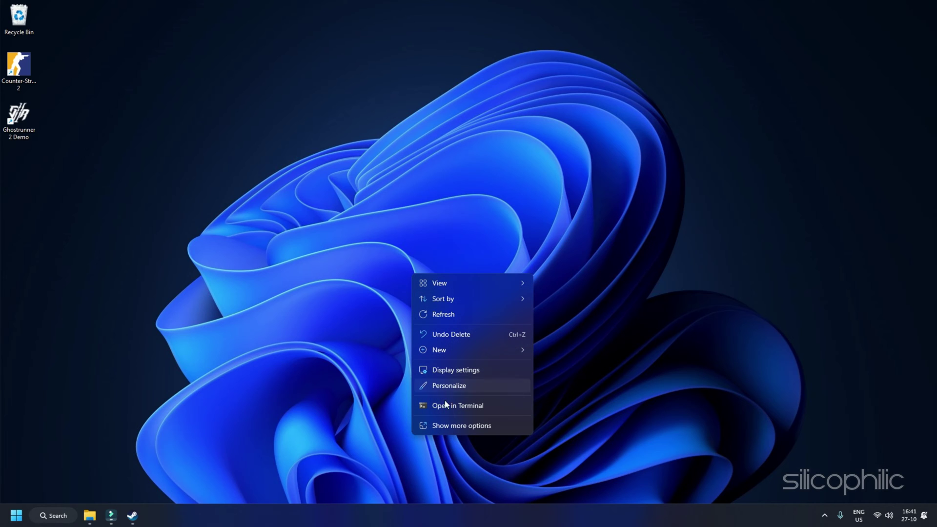
left_click(452, 428)
left_click(446, 351)
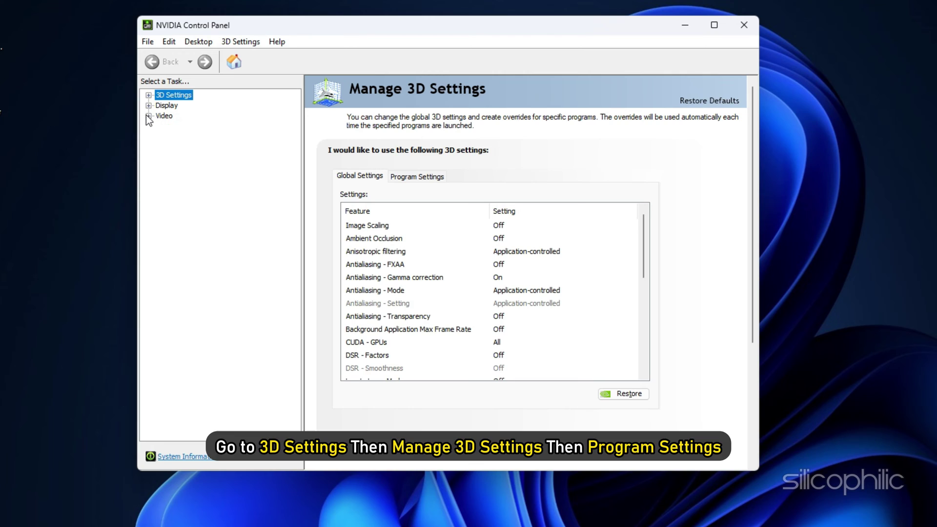
left_click(148, 96)
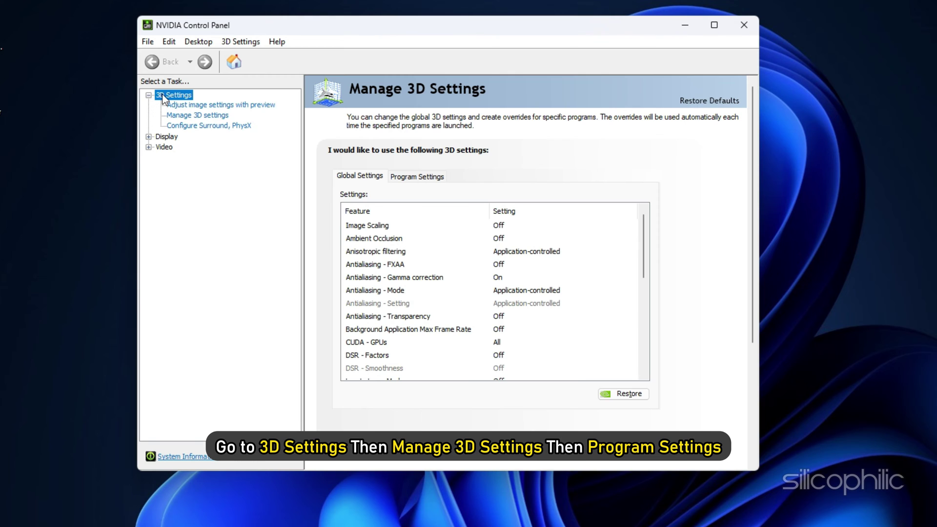
left_click(177, 116)
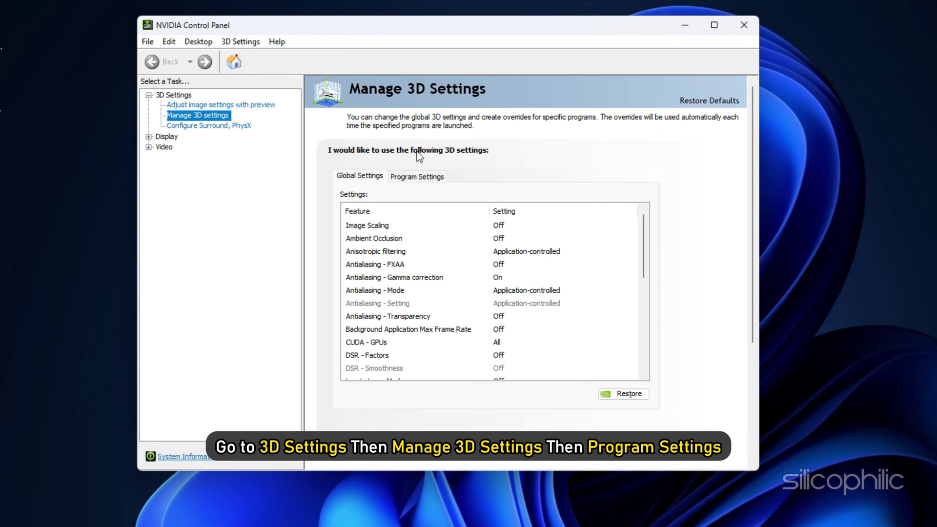
- Add Ghostrunner 2 under Program Settings and set its Shader Cache Size to Disabled
left_click(398, 178)
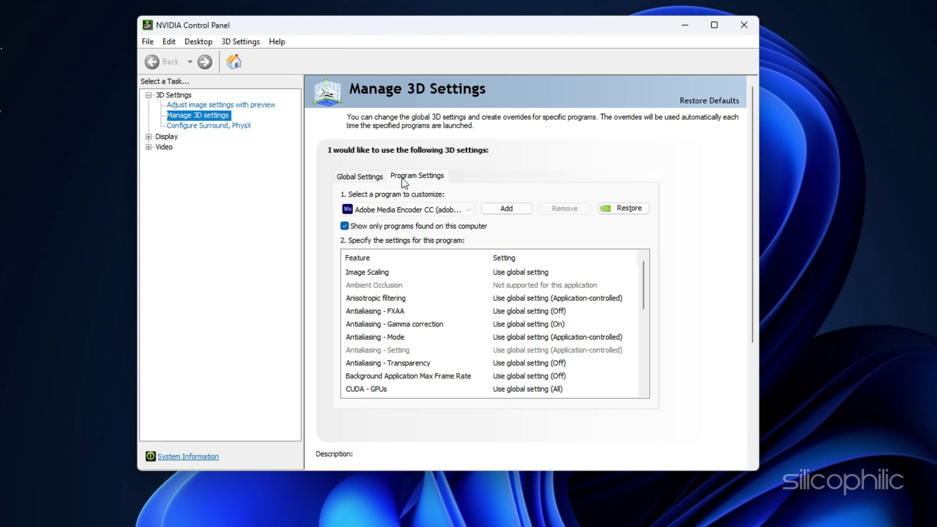
left_click(507, 208)
left_click(452, 171)
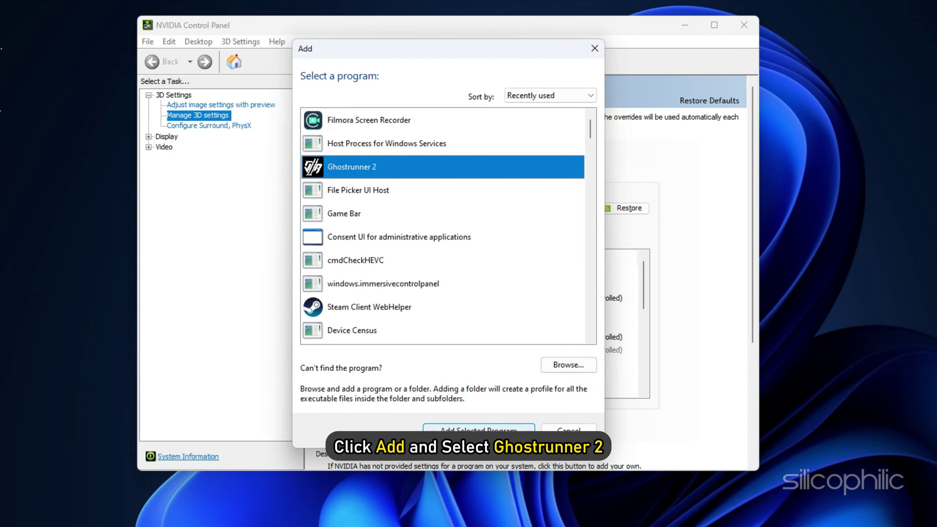
left_click(478, 428)
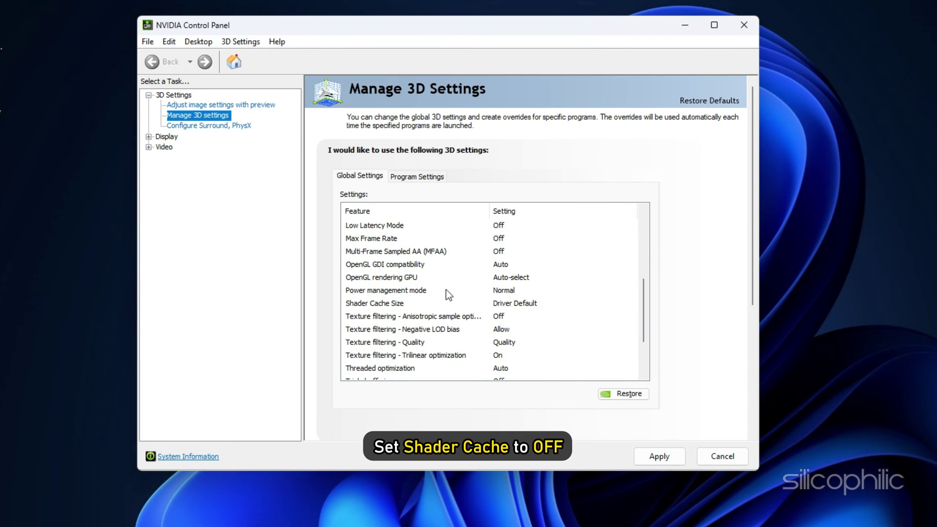
left_click(569, 303)
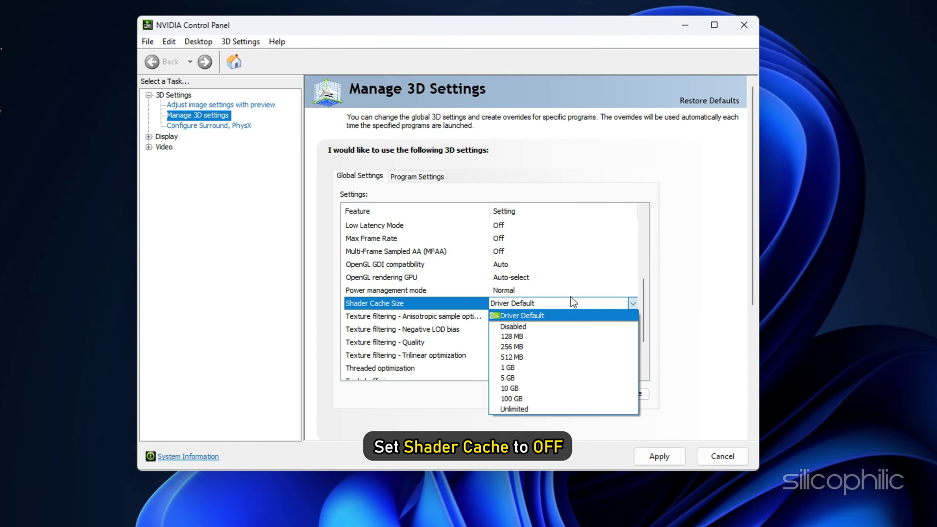
left_click(576, 326)
left_click(632, 369)
left_click(529, 400)
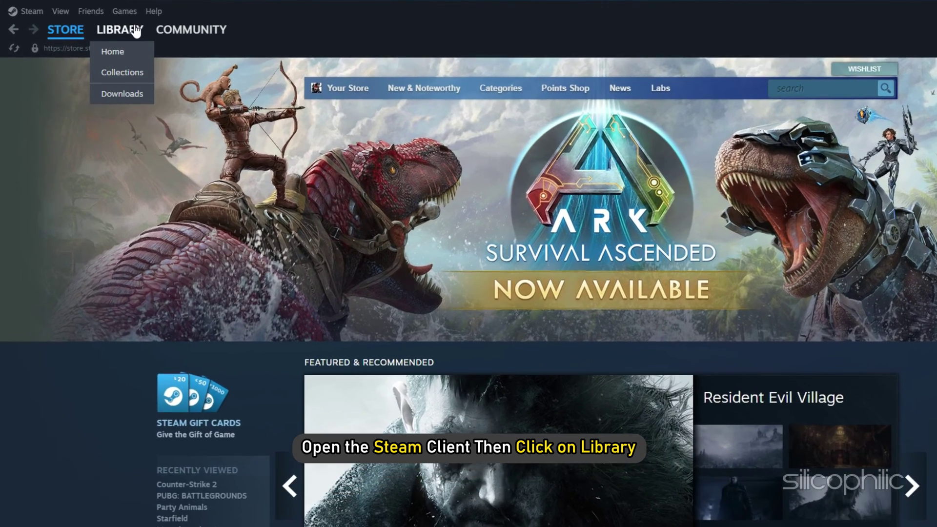
- Open Ghostrunner 2 Demo's local files folder via Manage in the Steam library
left_click(139, 31)
right_click(141, 291)
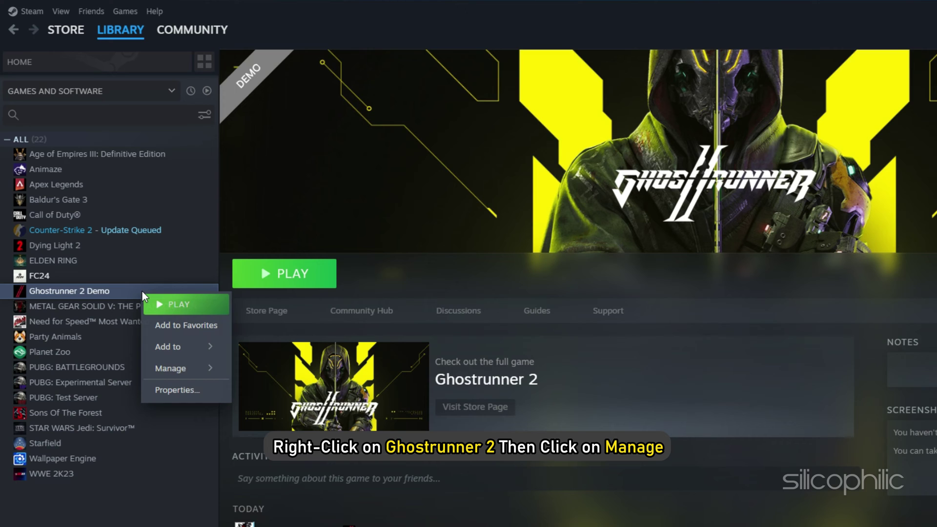
left_click(185, 368)
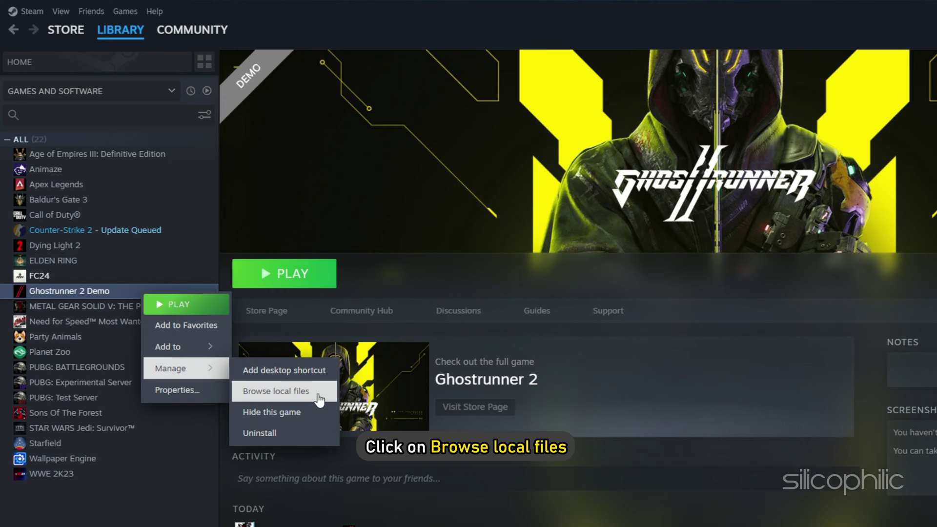
left_click(292, 391)
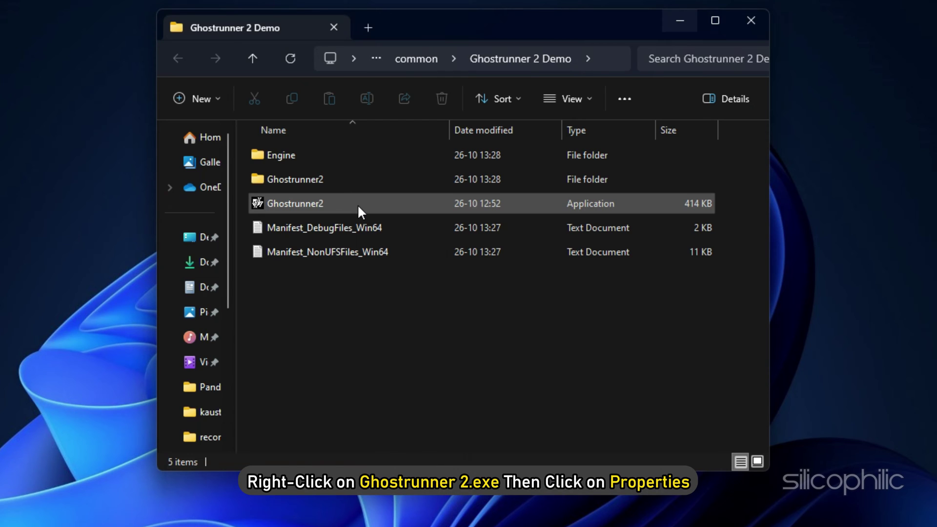
- Tick 'Disable fullscreen optimizations' in Ghostrunner2.exe's Compatibility properties and apply
right_click(356, 204)
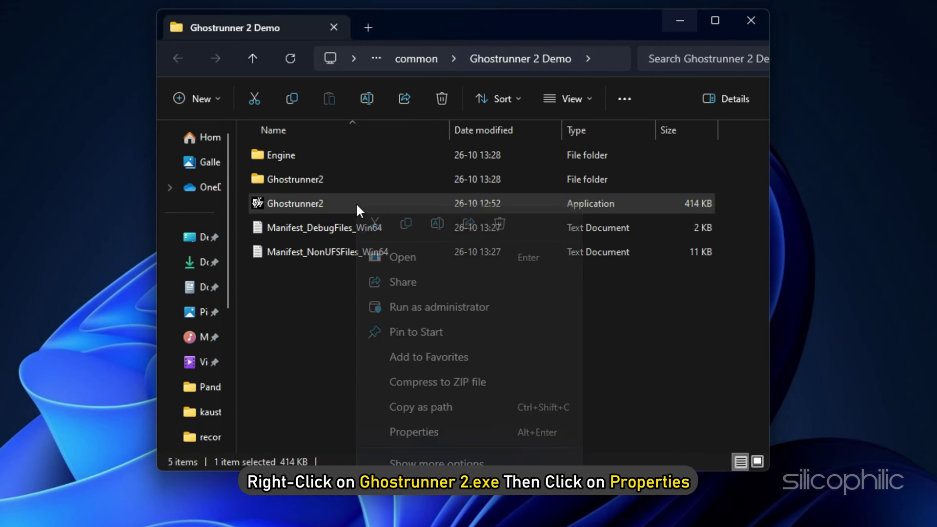
left_click(425, 434)
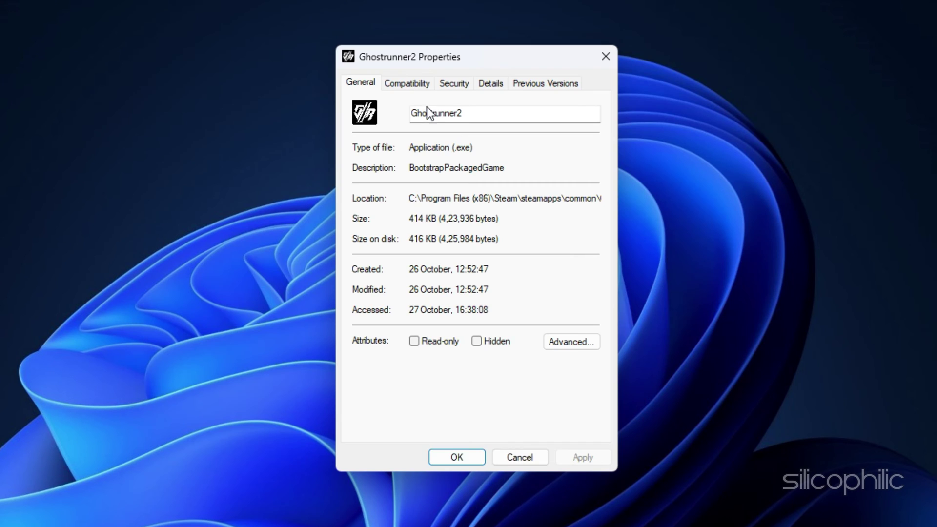
left_click(409, 88)
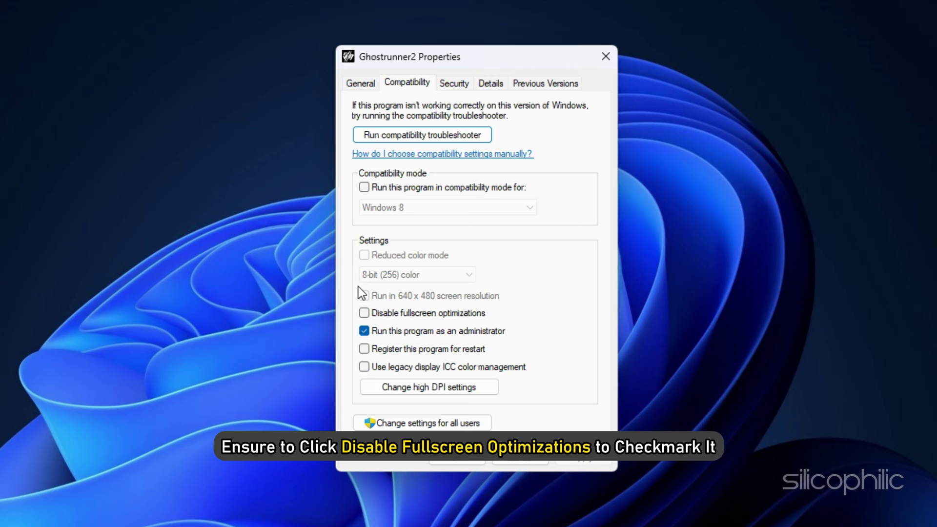
left_click(364, 312)
left_click(601, 460)
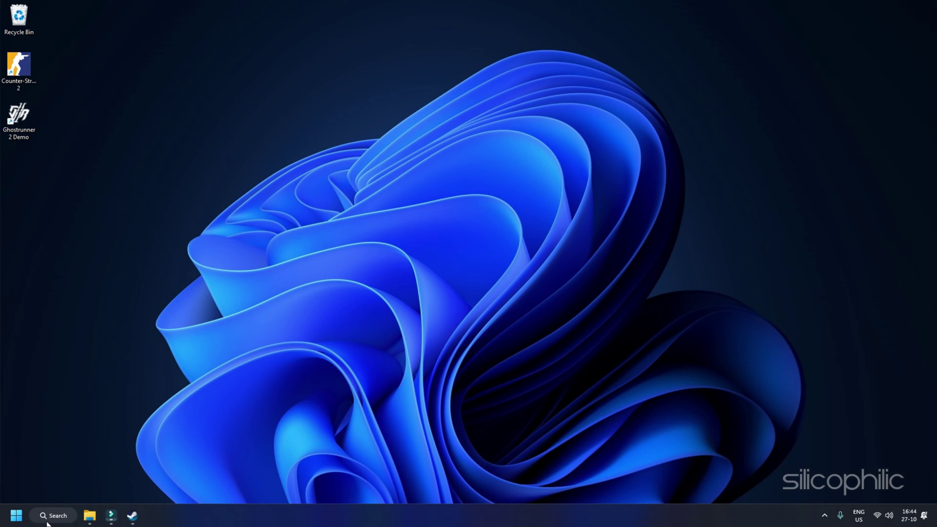
- Search Windows for 'graphics settings' and open the Graphics settings result
left_click(53, 515)
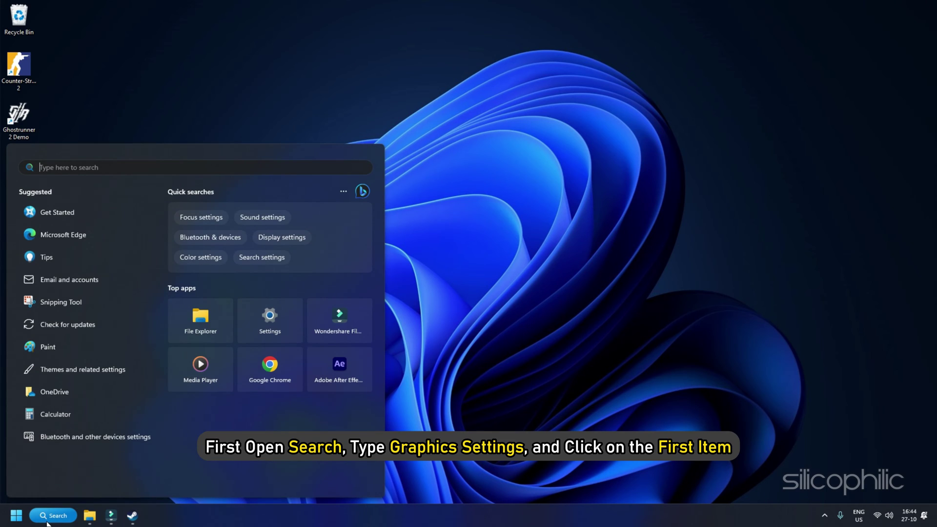
type("gr")
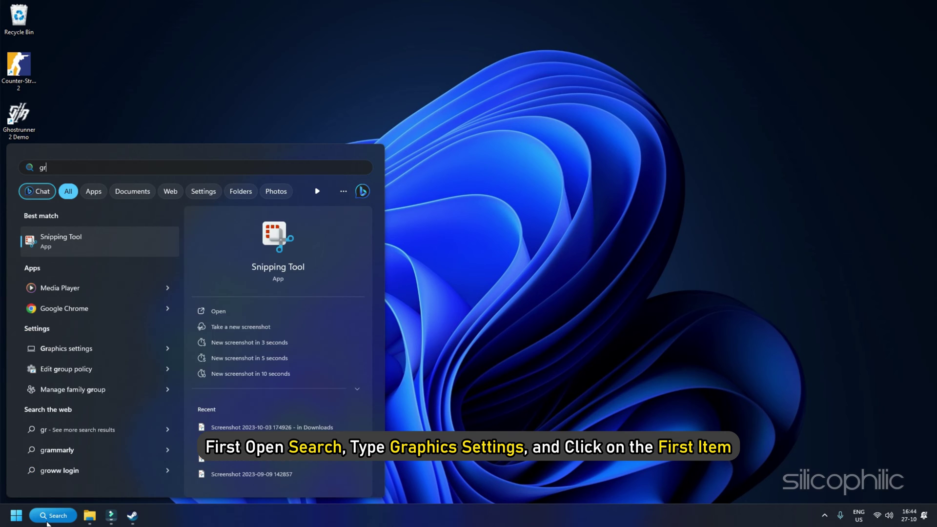
type("aphics settings")
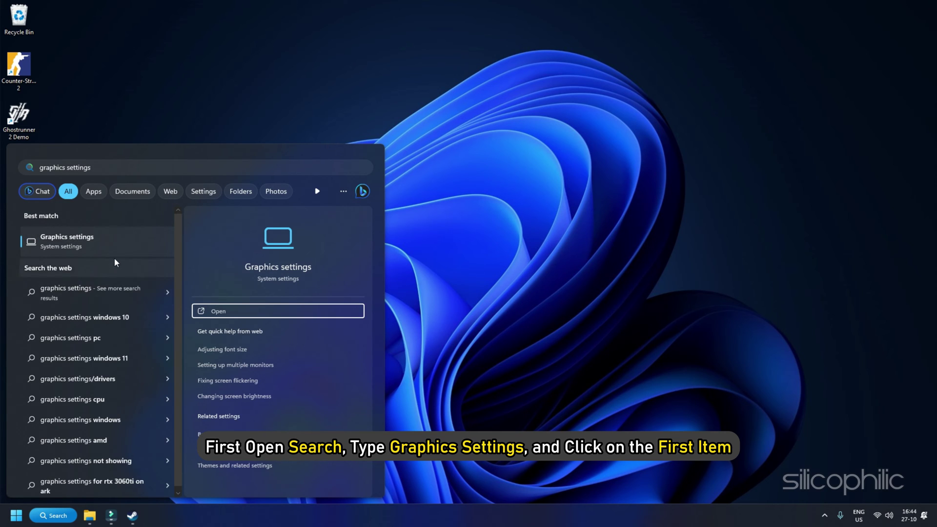
left_click(120, 244)
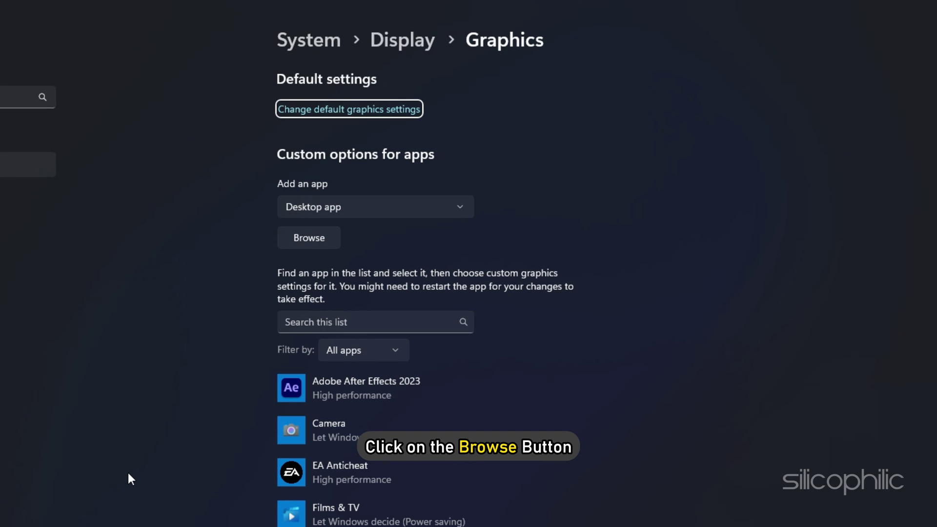
- Browse to Program Files (x86)\Steam\steamapps\common\Ghostrunner 2 Demo and add Ghostrunner2.exe
left_click(308, 238)
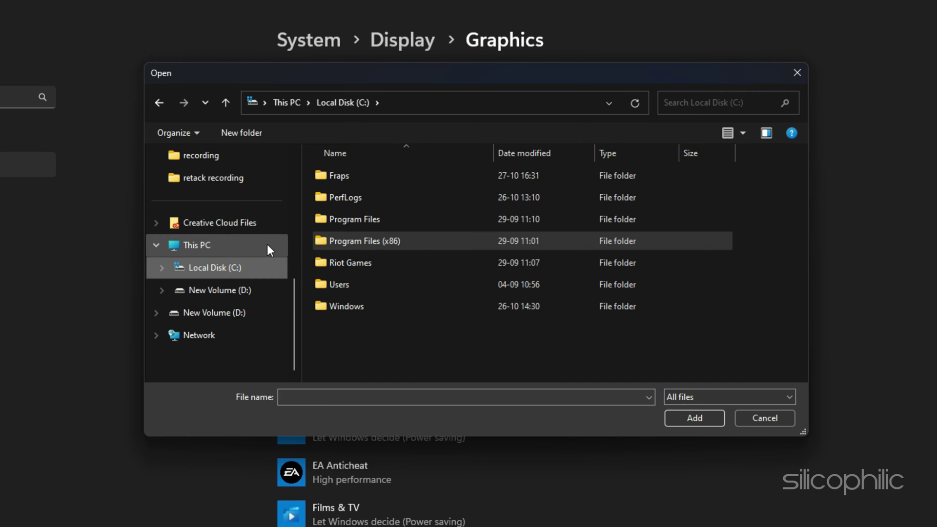
double_click(374, 248)
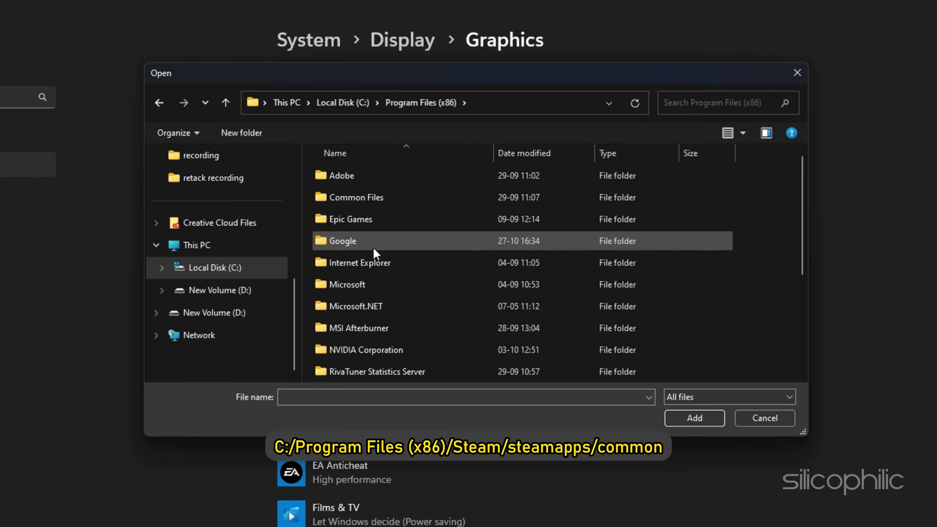
scroll(373, 248, "down", 3)
double_click(365, 223)
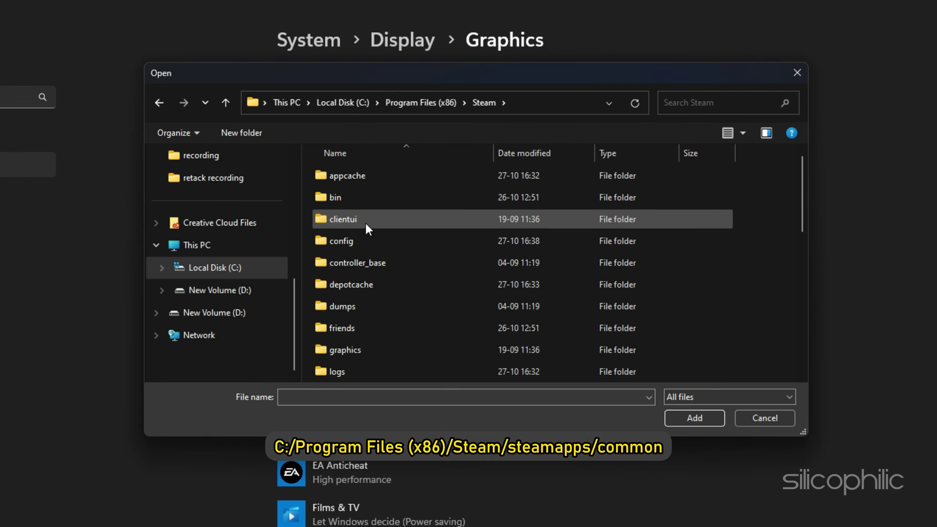
scroll(394, 320, "down", 4)
double_click(398, 260)
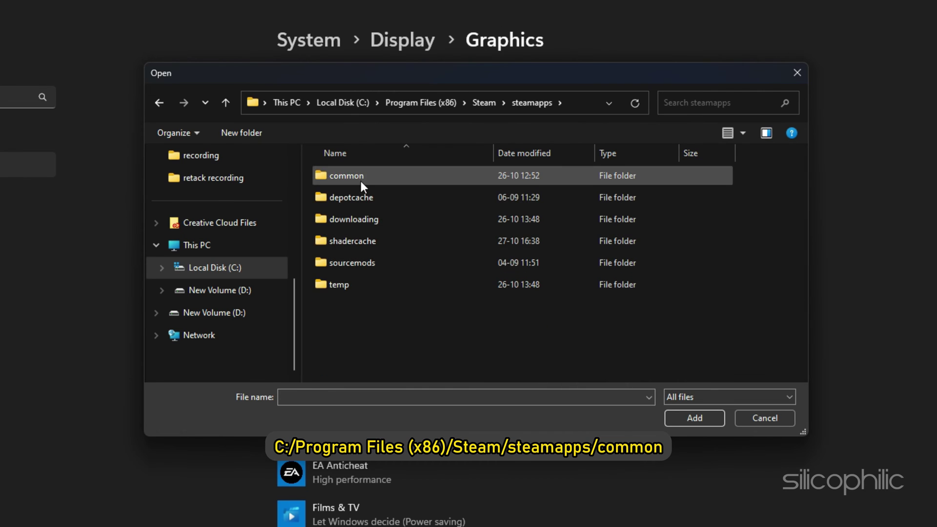
double_click(361, 180)
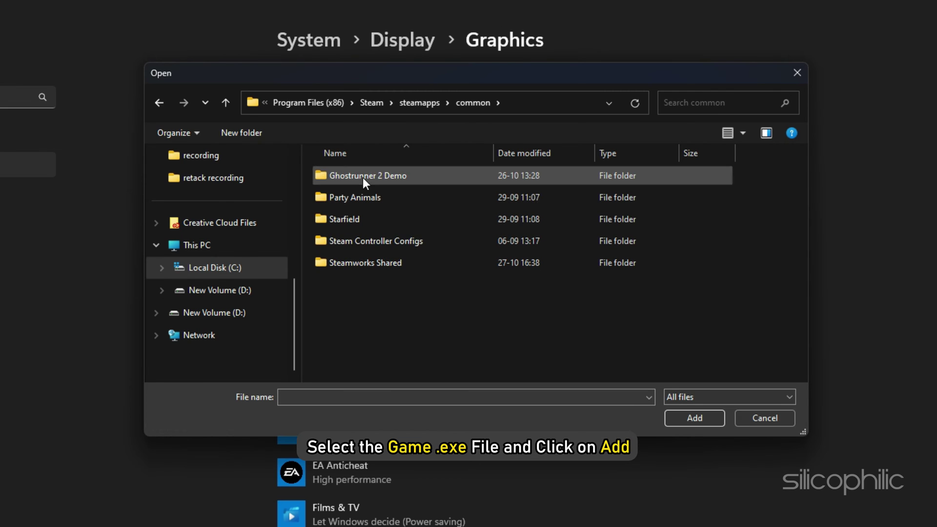
double_click(362, 175)
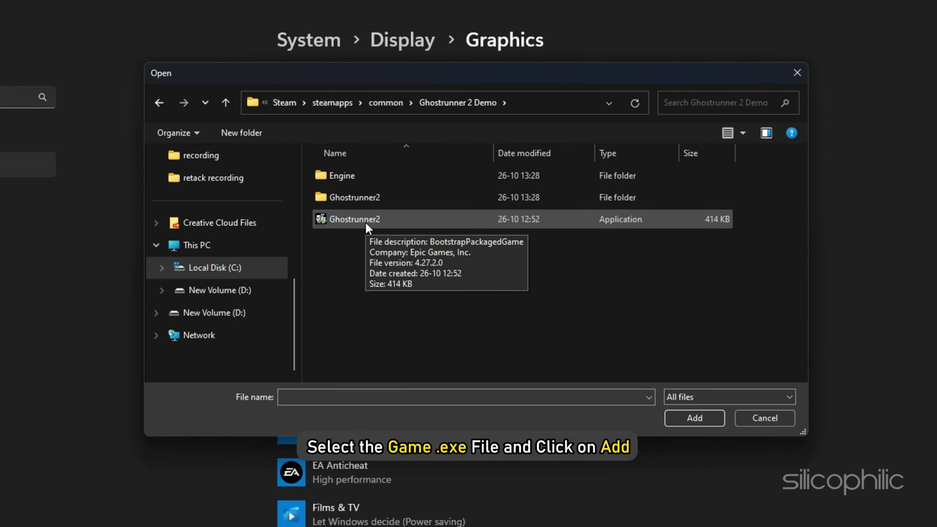
double_click(365, 222)
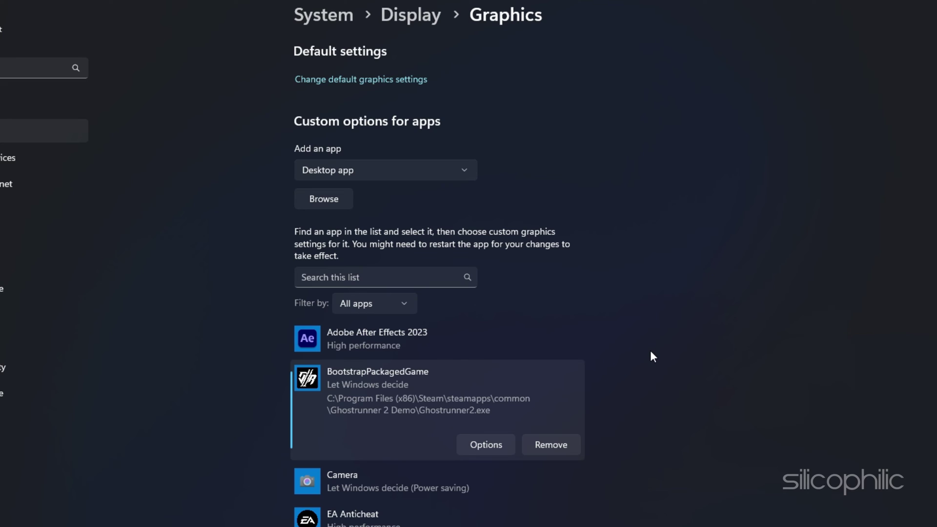
- Save a High performance graphics preference for BootstrapPackagedGame
left_click(501, 444)
left_click(411, 302)
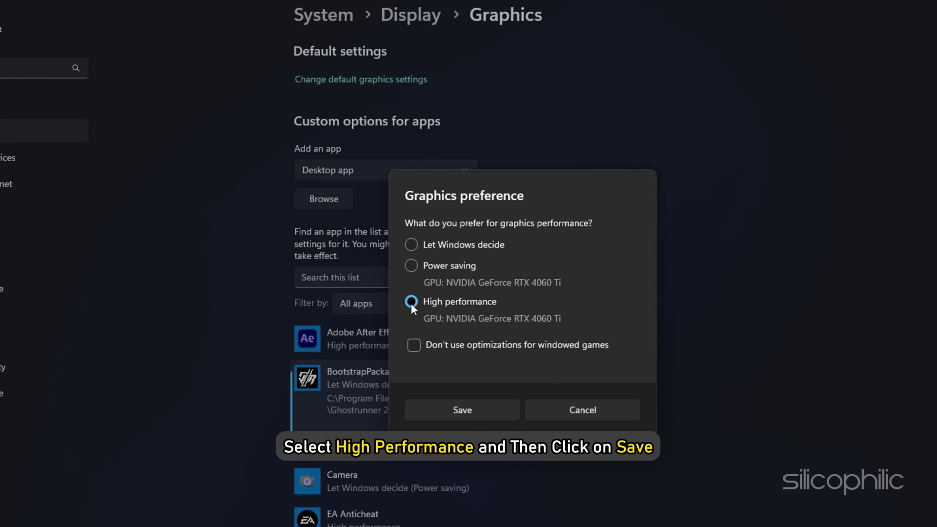
left_click(453, 410)
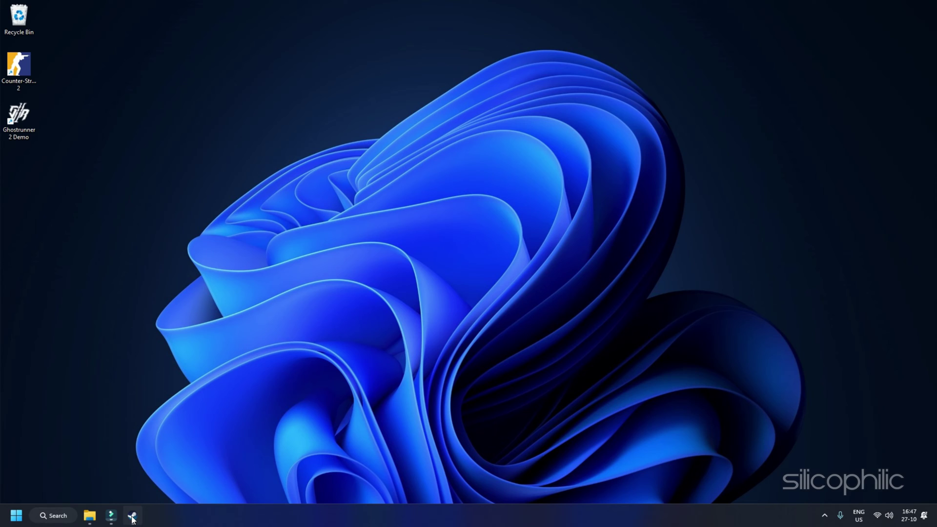
- Reopen Steam and run Verify integrity of demo files from Ghostrunner 2 Demo's Installed Files properties
left_click(132, 517)
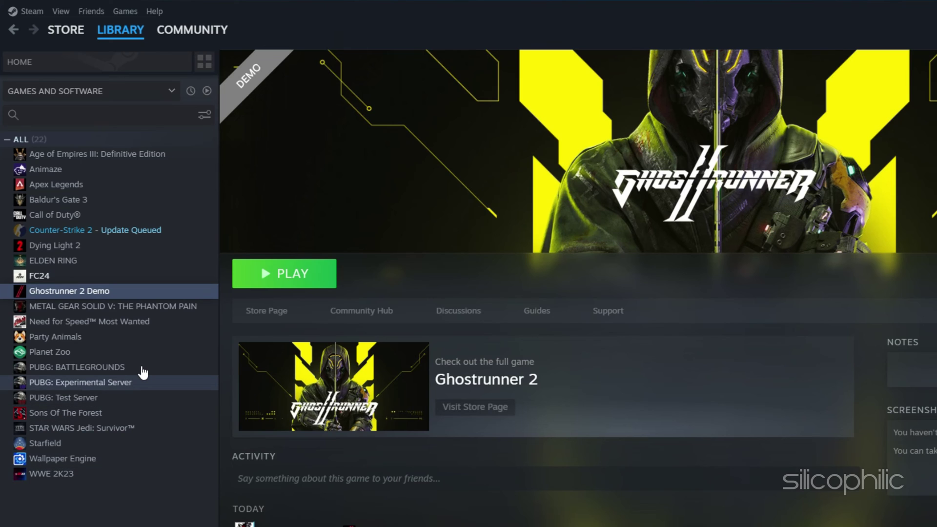
right_click(113, 294)
mouse_move(143, 378)
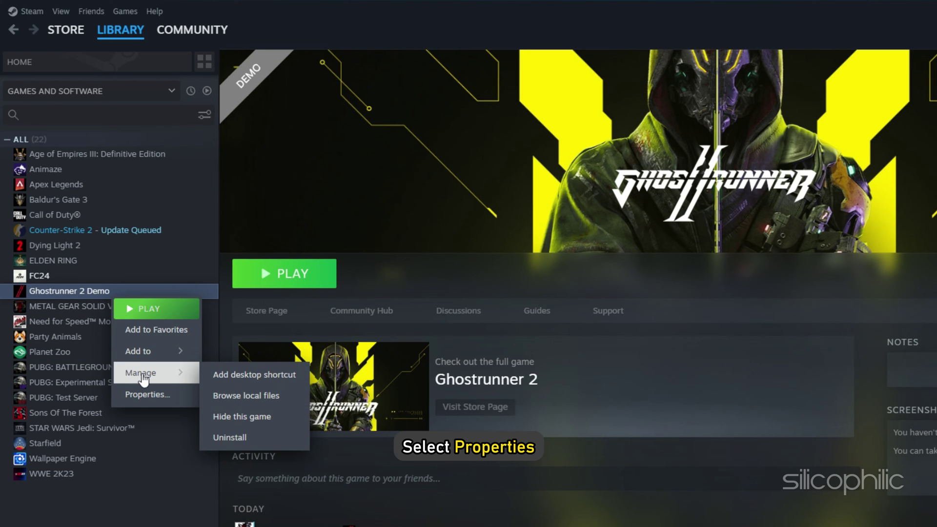
left_click(146, 394)
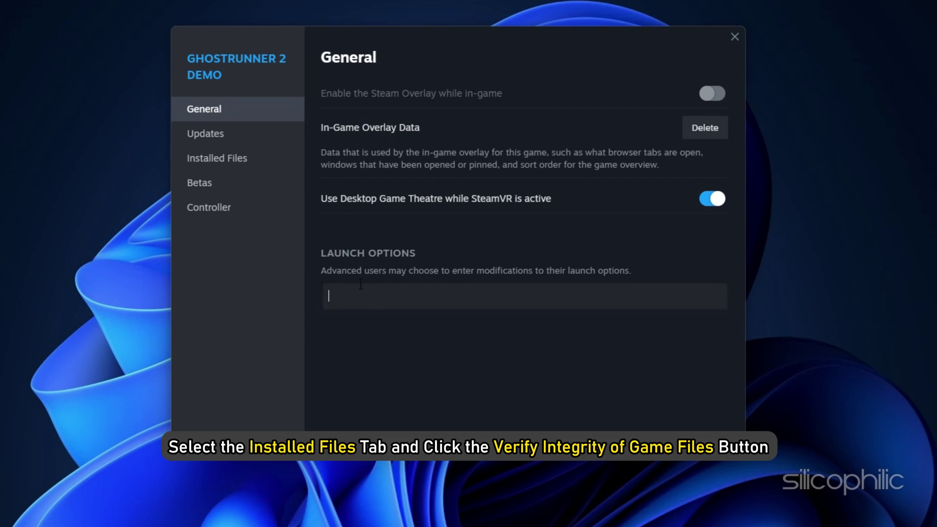
left_click(236, 160)
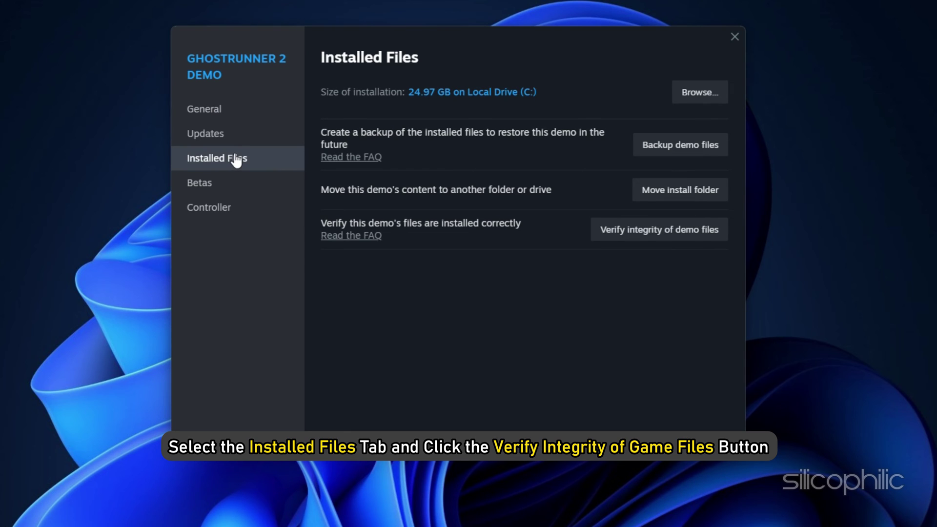
left_click(669, 231)
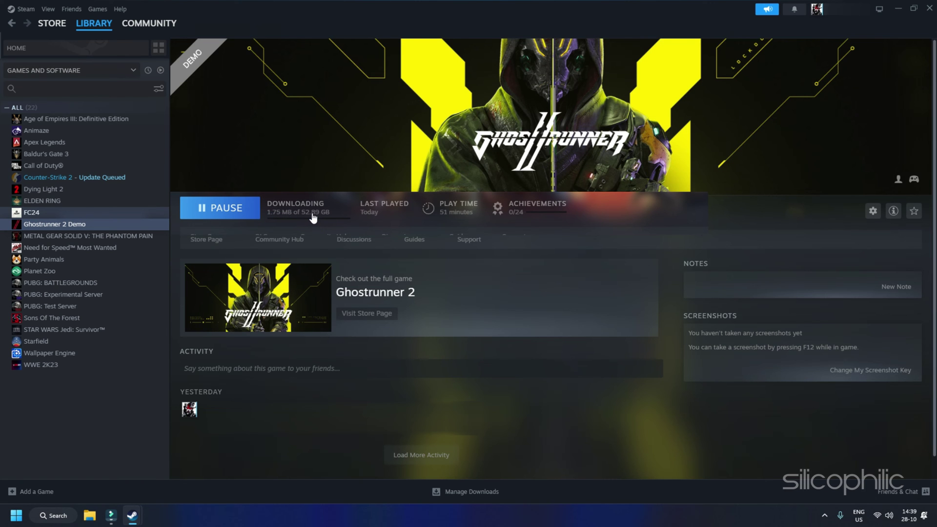
- Pause the Ghostrunner 2 Demo download on the Downloads page and remove it from the queue
left_click(314, 213)
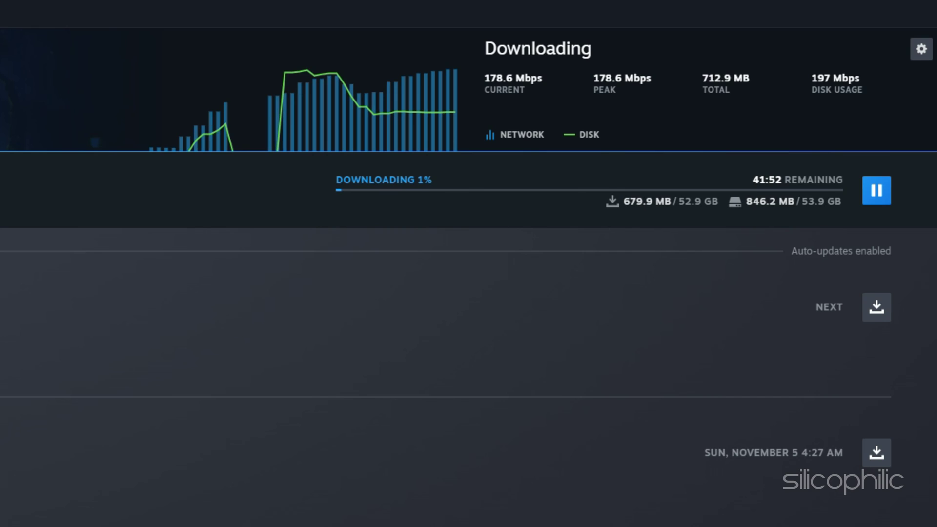
left_click(876, 207)
left_click(909, 203)
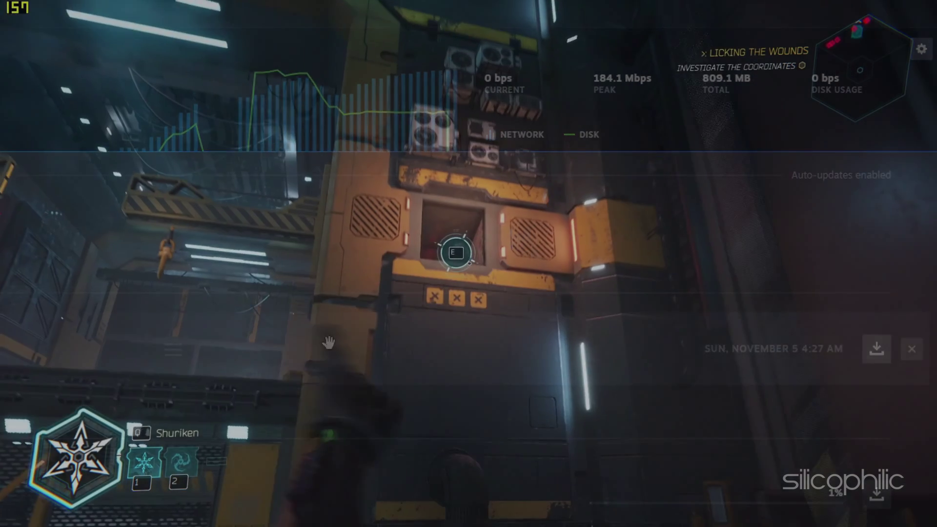
- Crawl through the red vent, move down the corridor, and resume from the pause screen
key("e")
key("w")
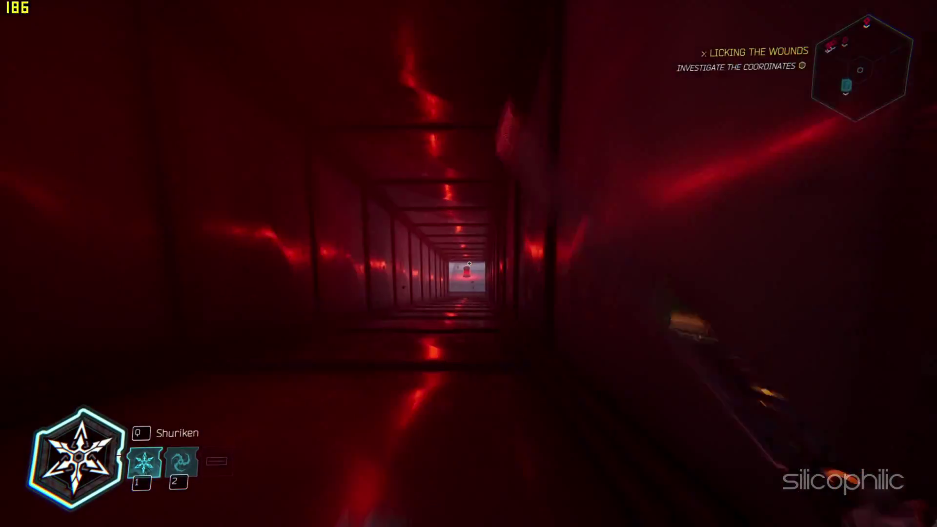
key("w")
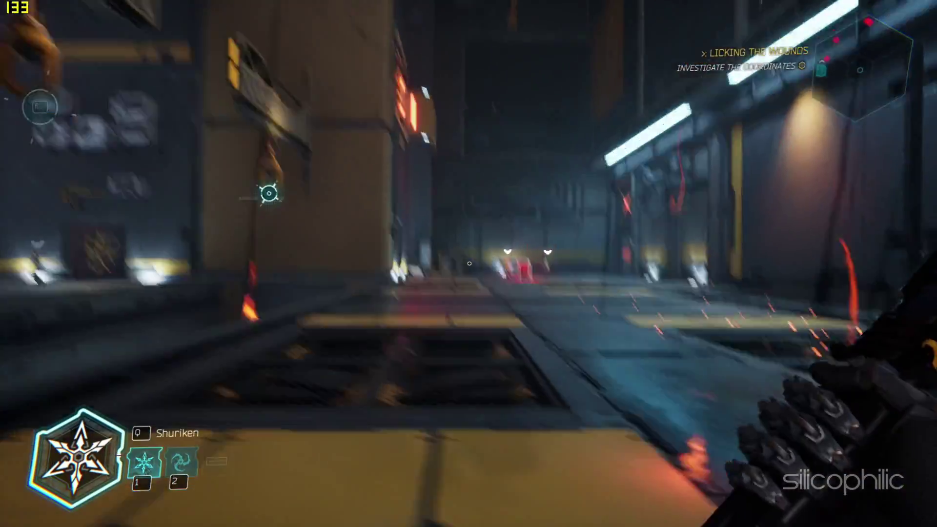
key("w")
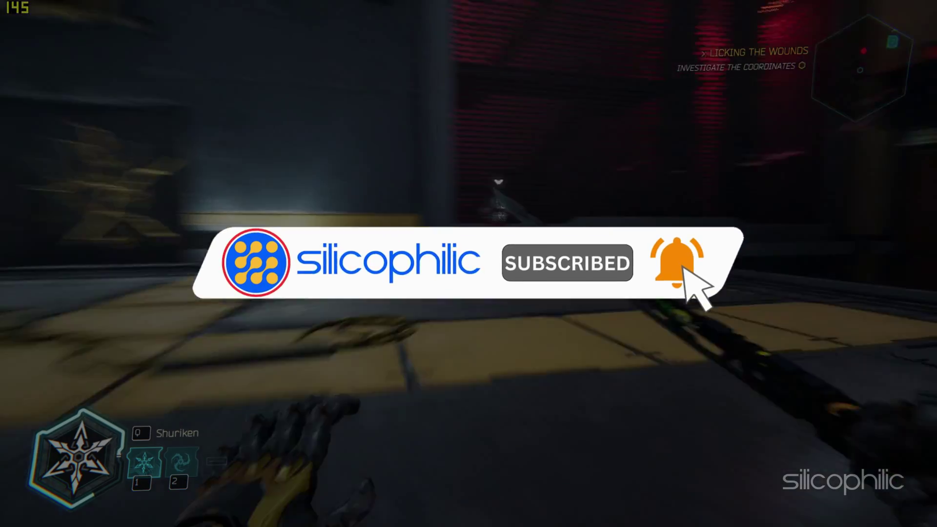
key("r")
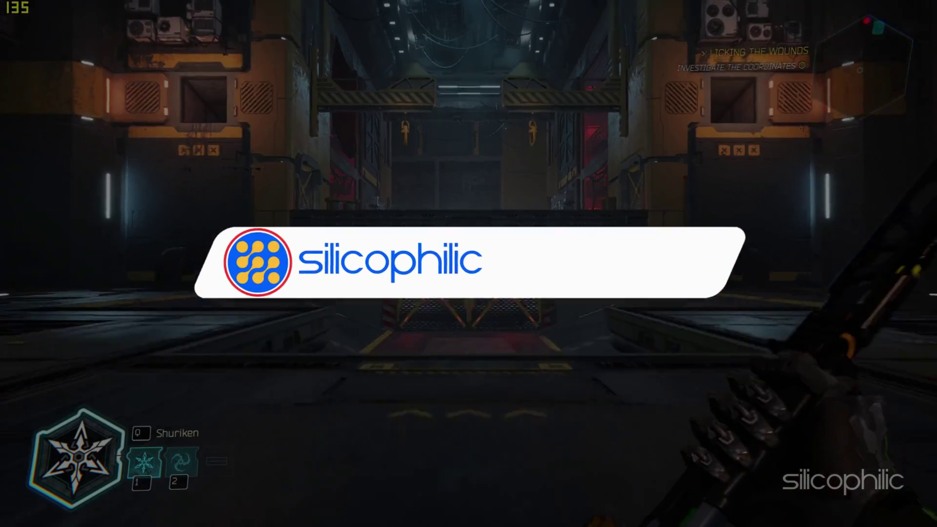